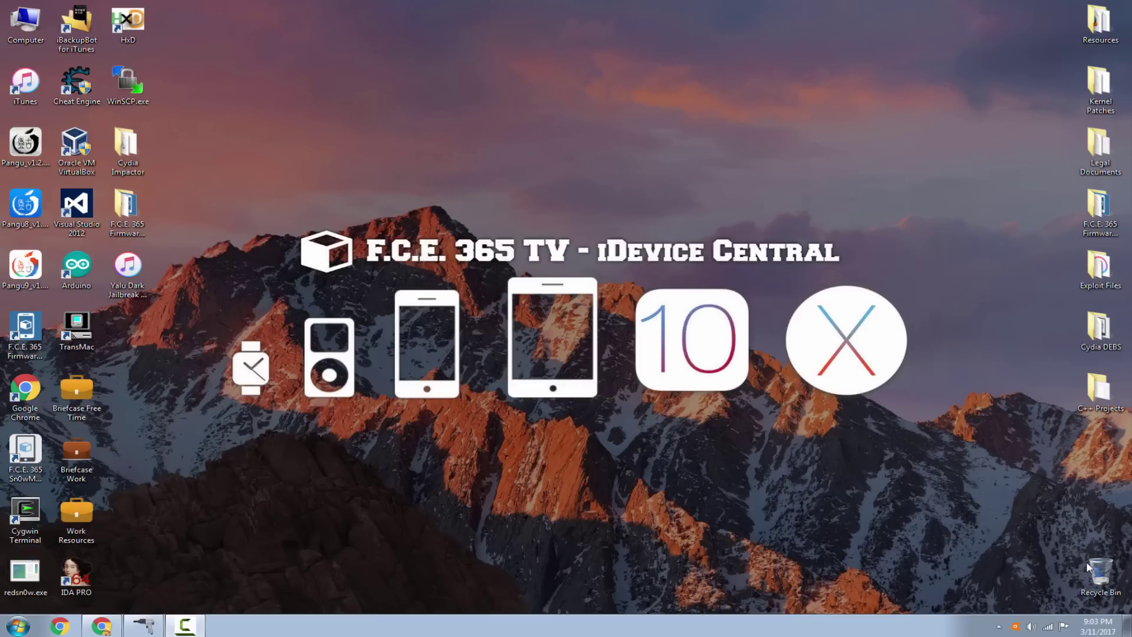
Drop the Yalu Dark Jailbreak IPA onto Cydia Impactor and sign in with the Apple ID
click(676, 89)
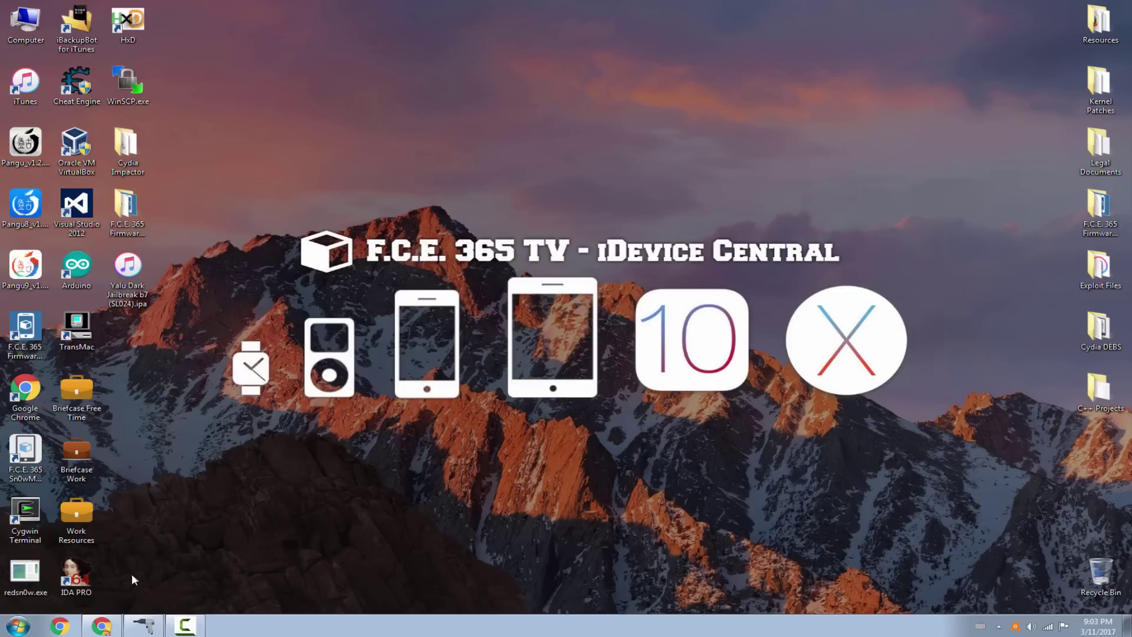
click(143, 625)
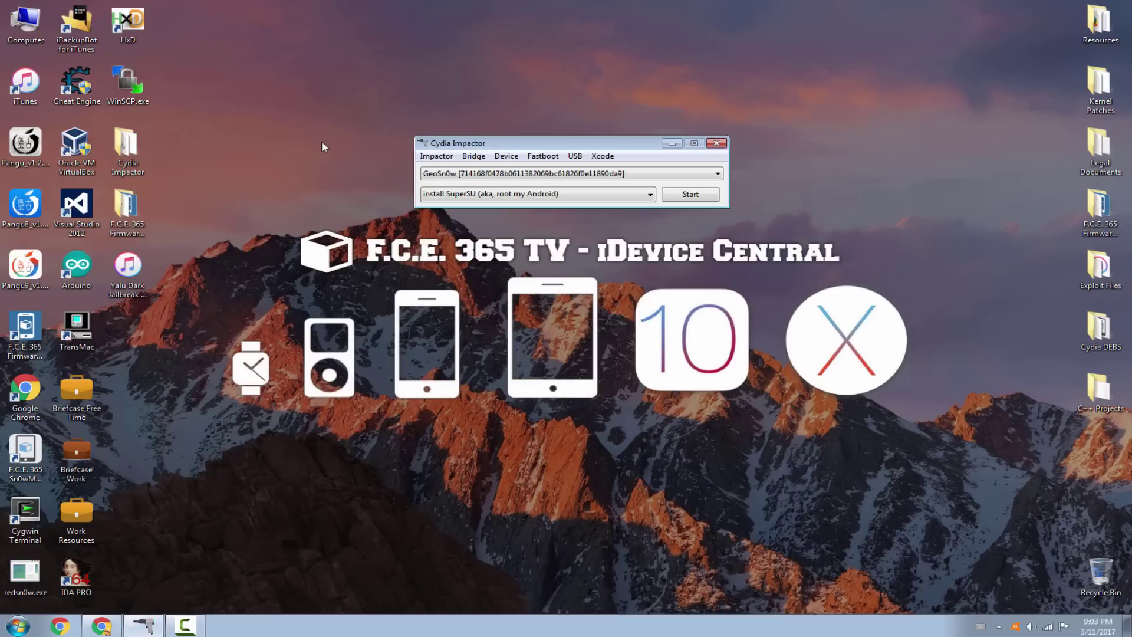
drag(526, 142, 546, 151)
drag(127, 286, 546, 174)
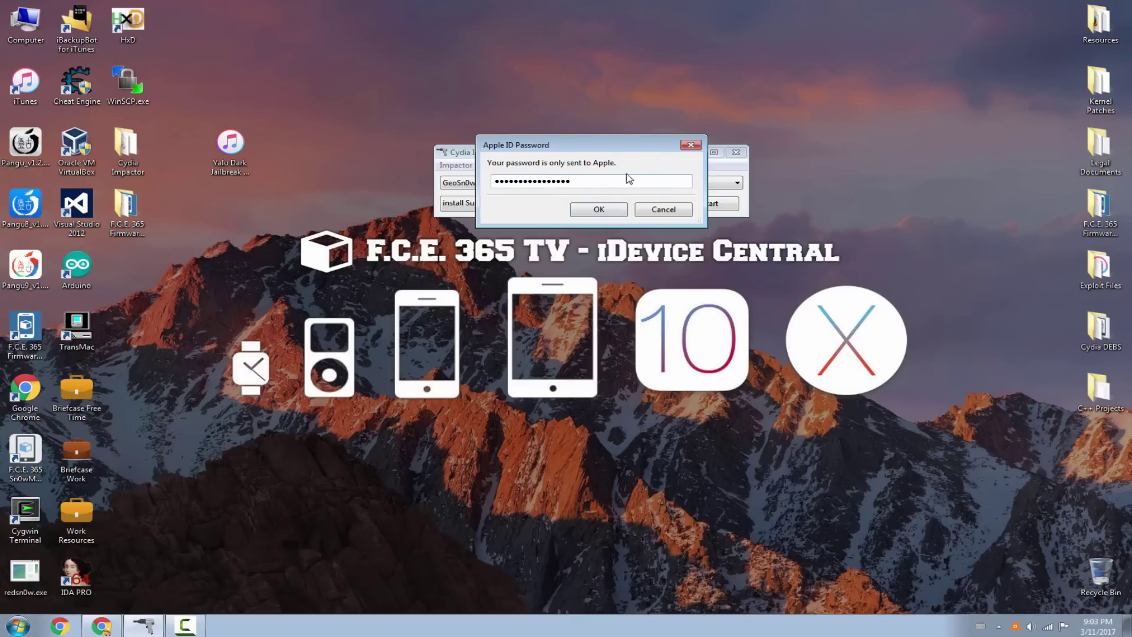
click(619, 210)
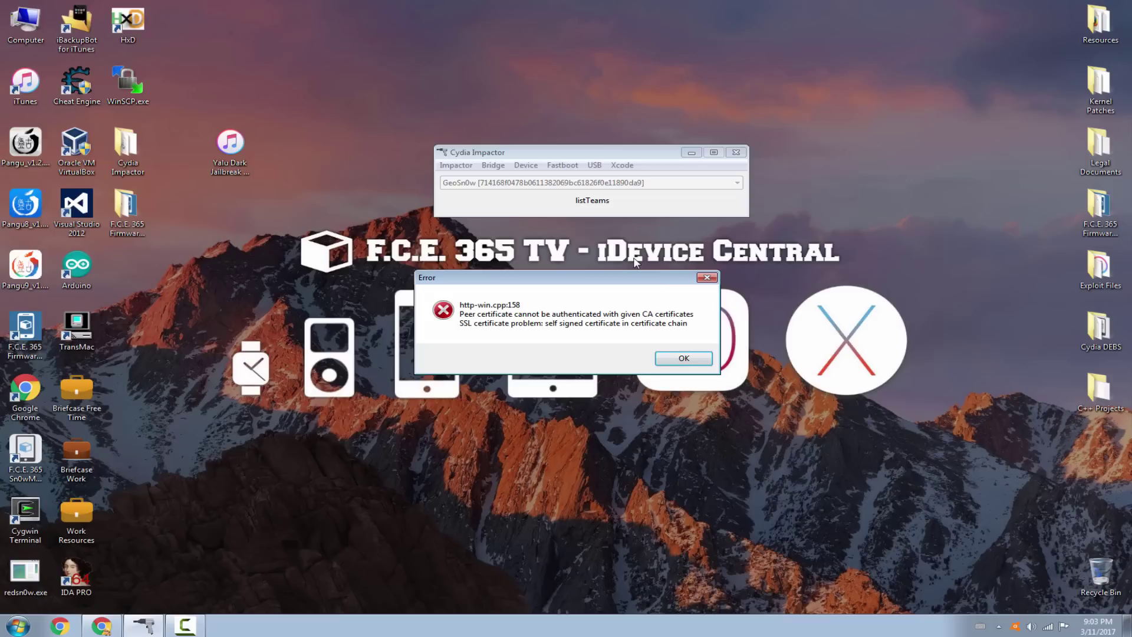
Dismiss the SSL certificate error and run Check for Update from the Impactor menu
click(683, 358)
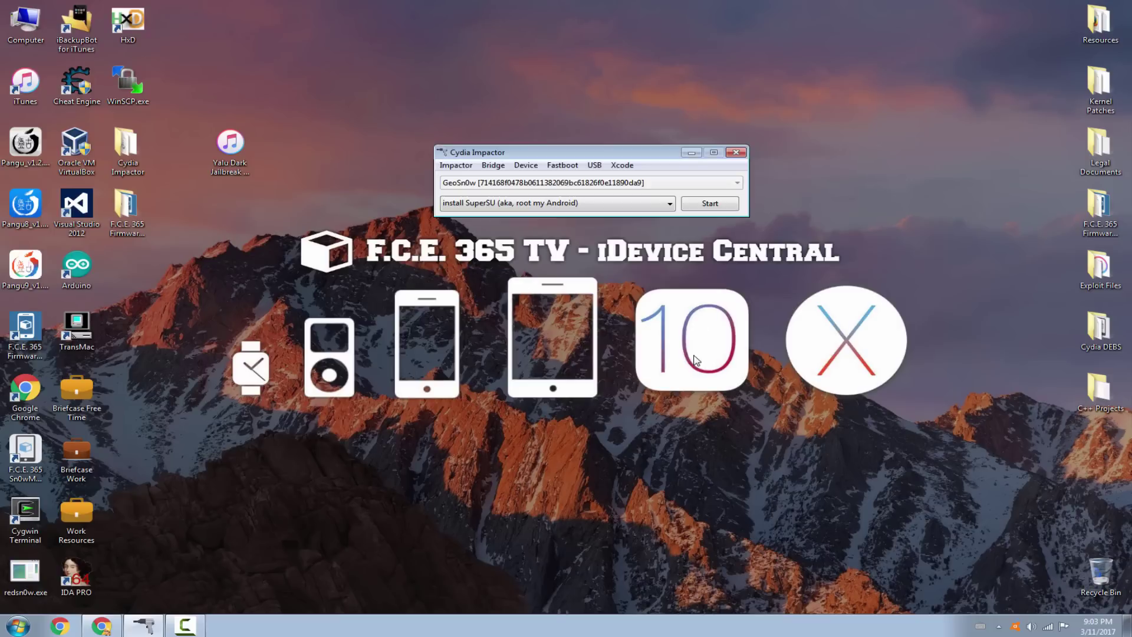
click(492, 166)
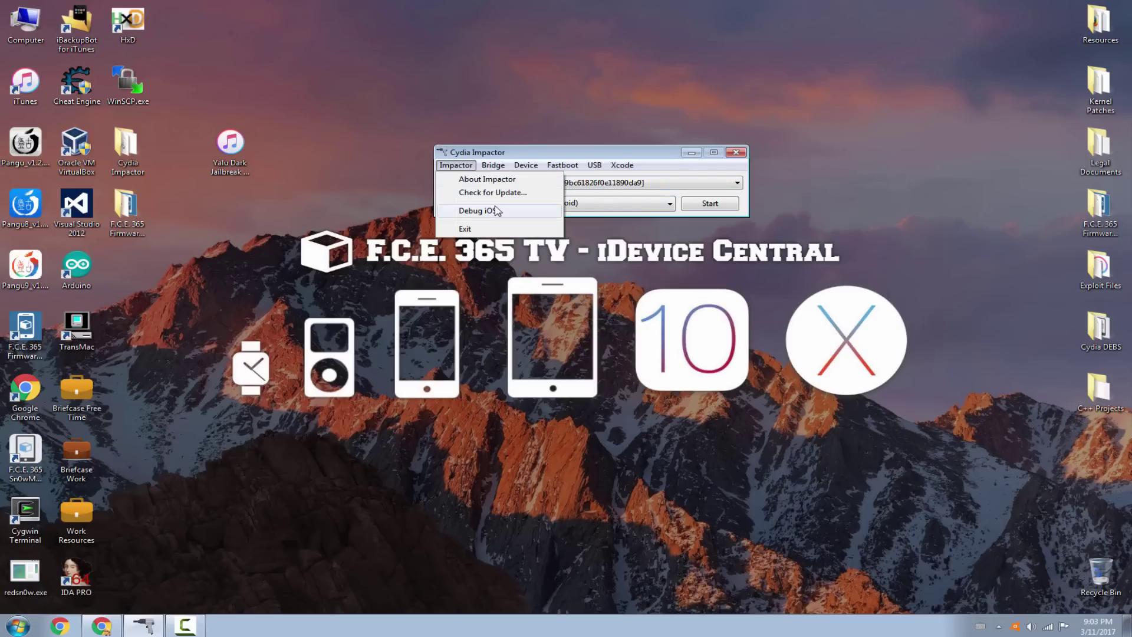
drag(526, 157, 470, 258)
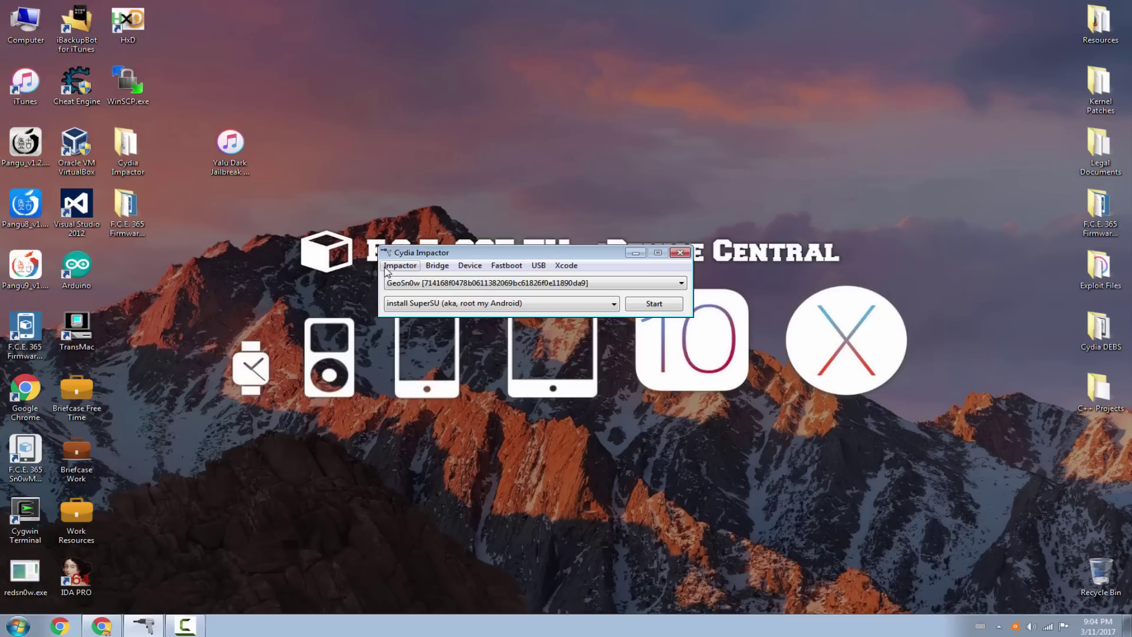
click(387, 268)
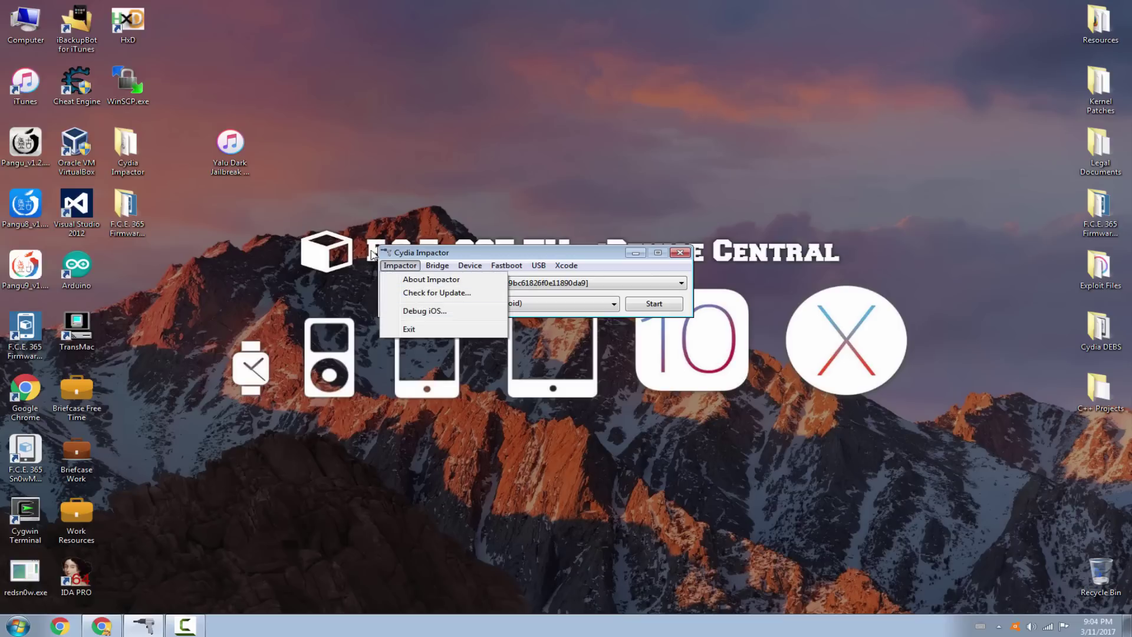
click(448, 293)
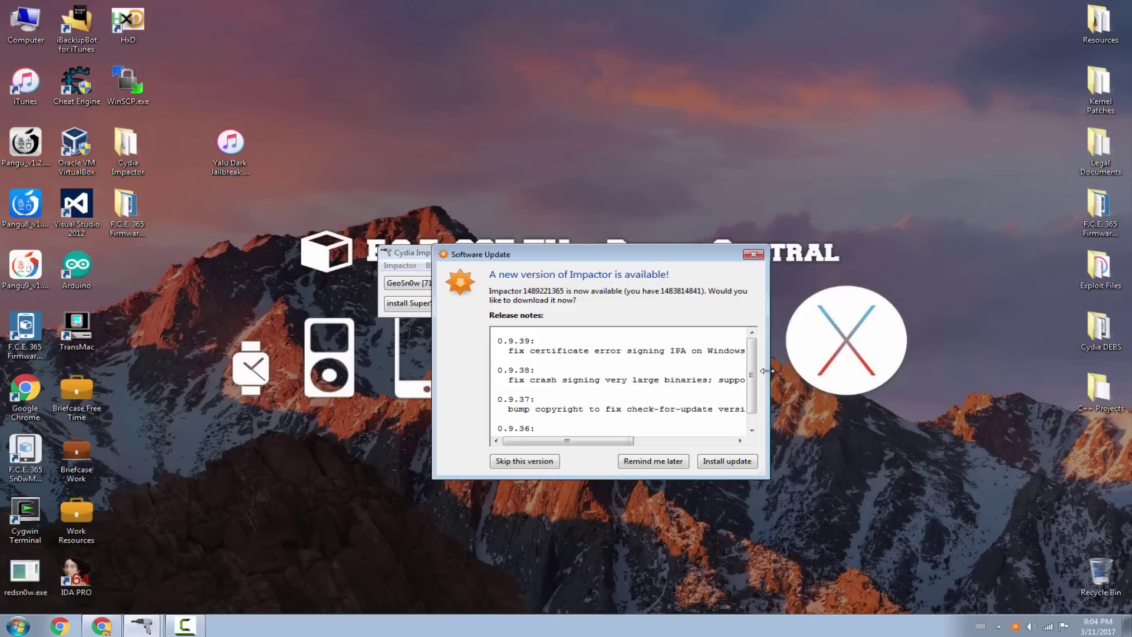
Widen the update notice, read the release notes and install the update to download Impactor_0.9.39.zip
drag(769, 375, 965, 377)
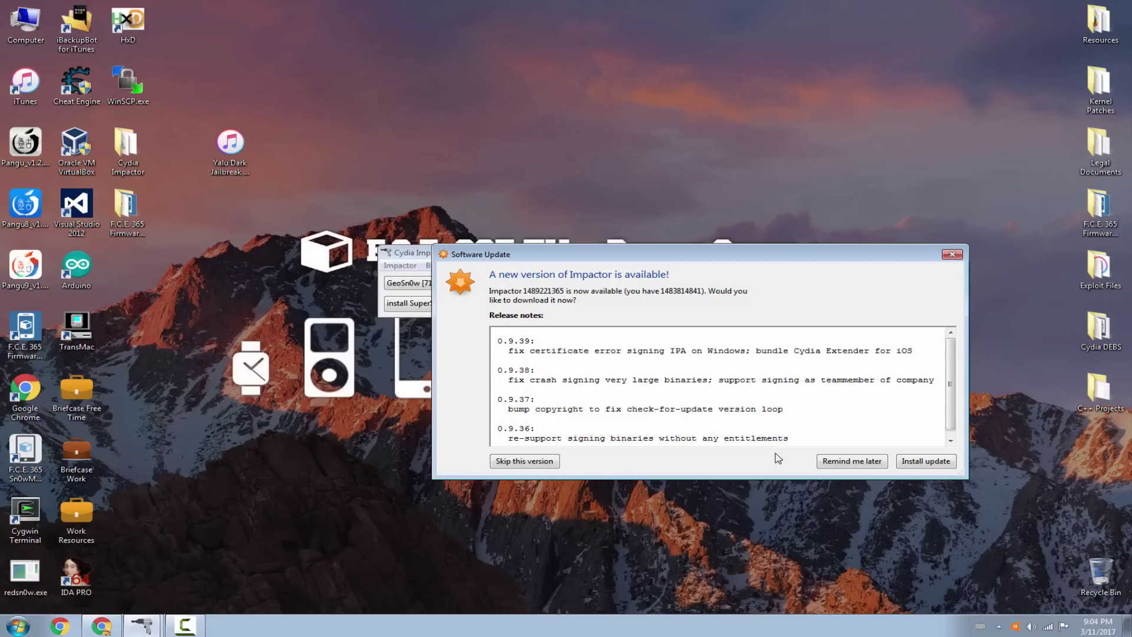
double_click(845, 353)
click(920, 461)
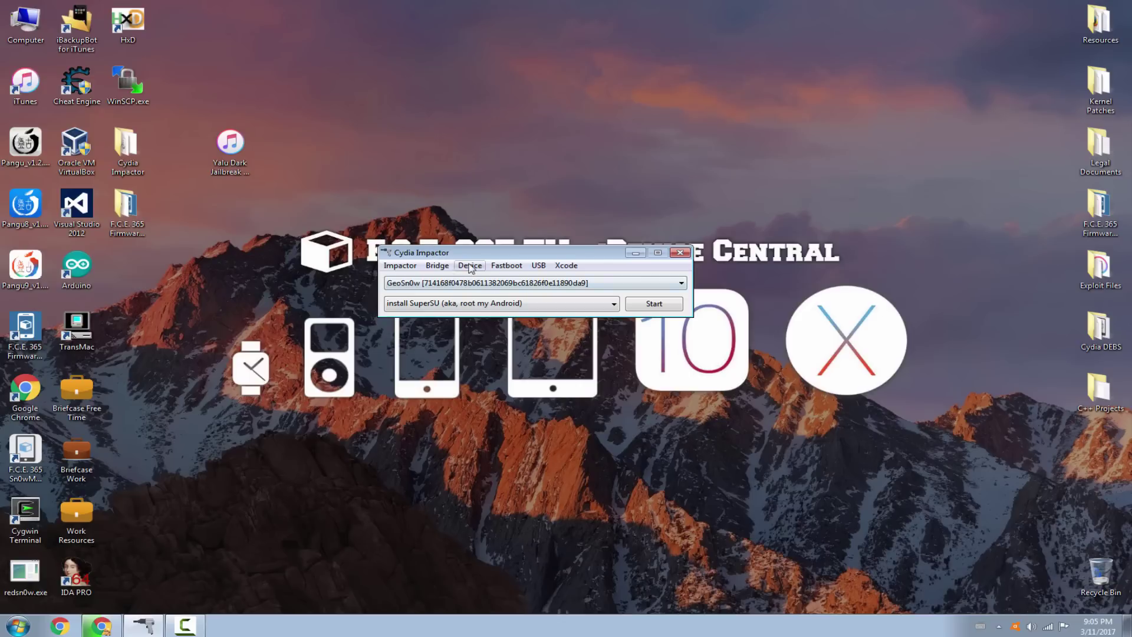
Check for updates again and close the Software Update dialog
click(411, 267)
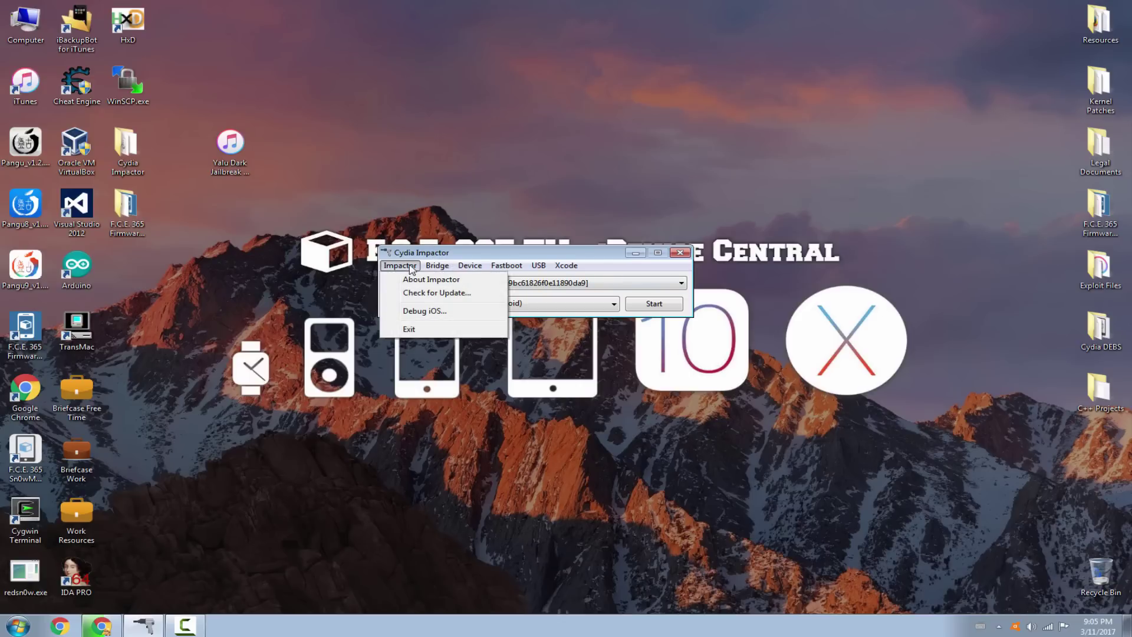
click(454, 295)
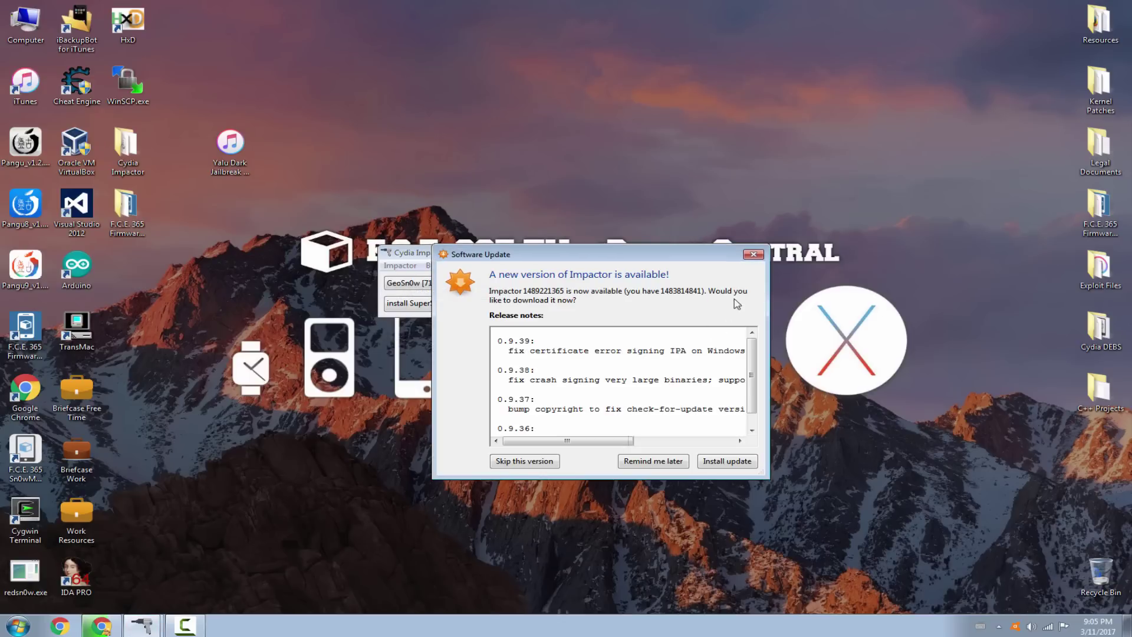
click(753, 256)
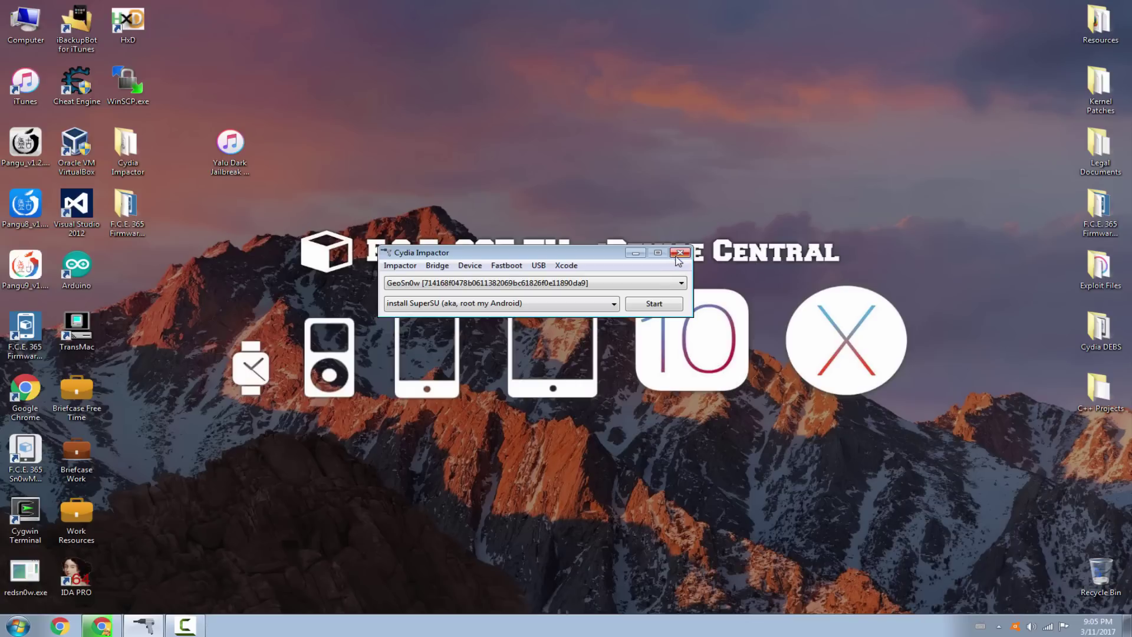
Open the downloaded Impactor_0.9.39.zip from Chrome's download bar and minimize Chrome
click(107, 624)
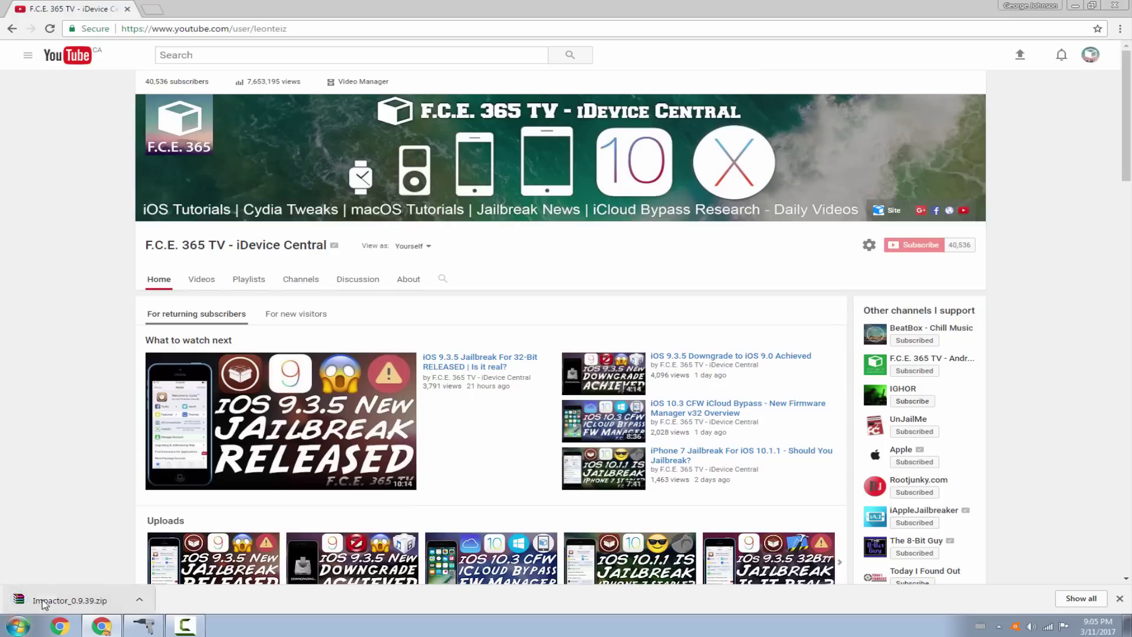
click(70, 600)
click(1074, 6)
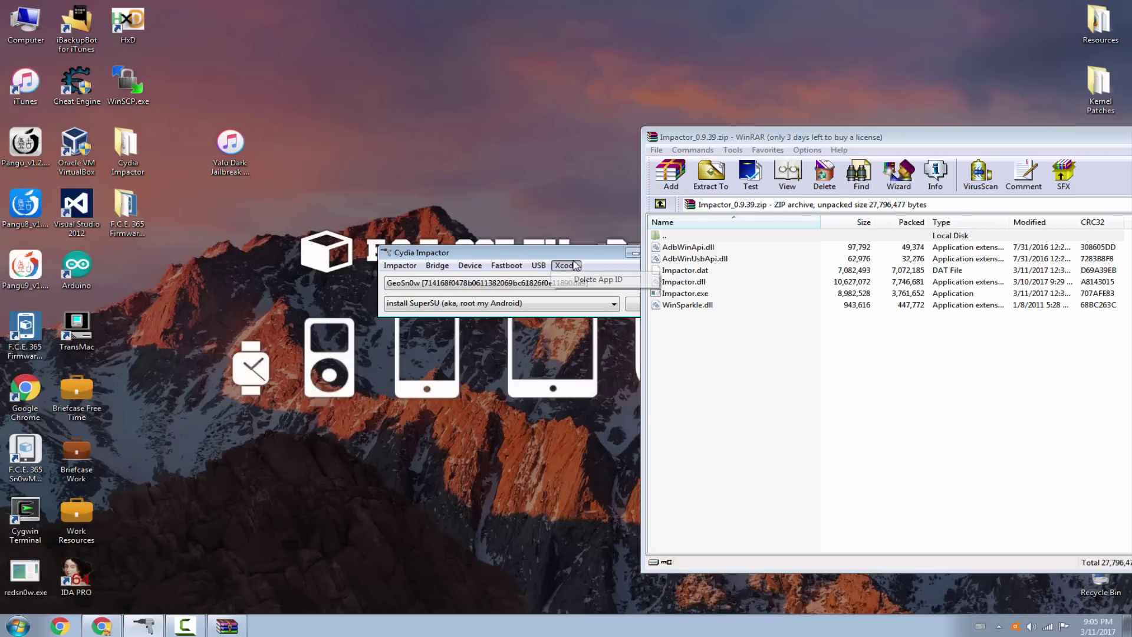
Close the old Impactor and delete all old files from the Cydia Impactor folder
click(605, 254)
click(674, 257)
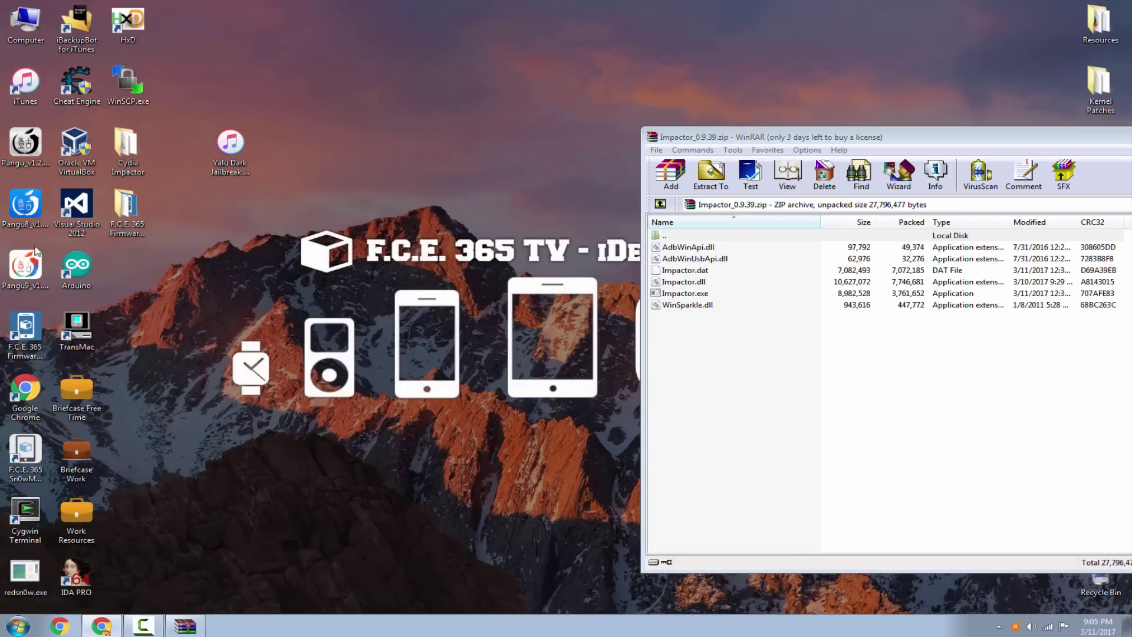
right_click(293, 227)
click(133, 161)
double_click(133, 161)
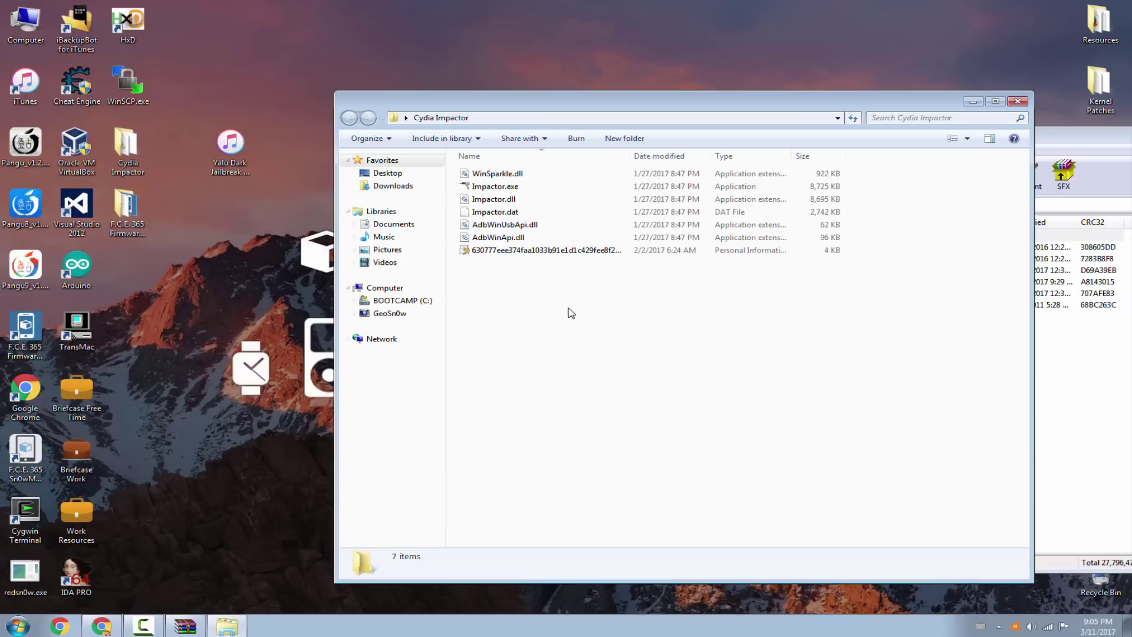
key(ctrl+a)
key(Delete)
key(Return)
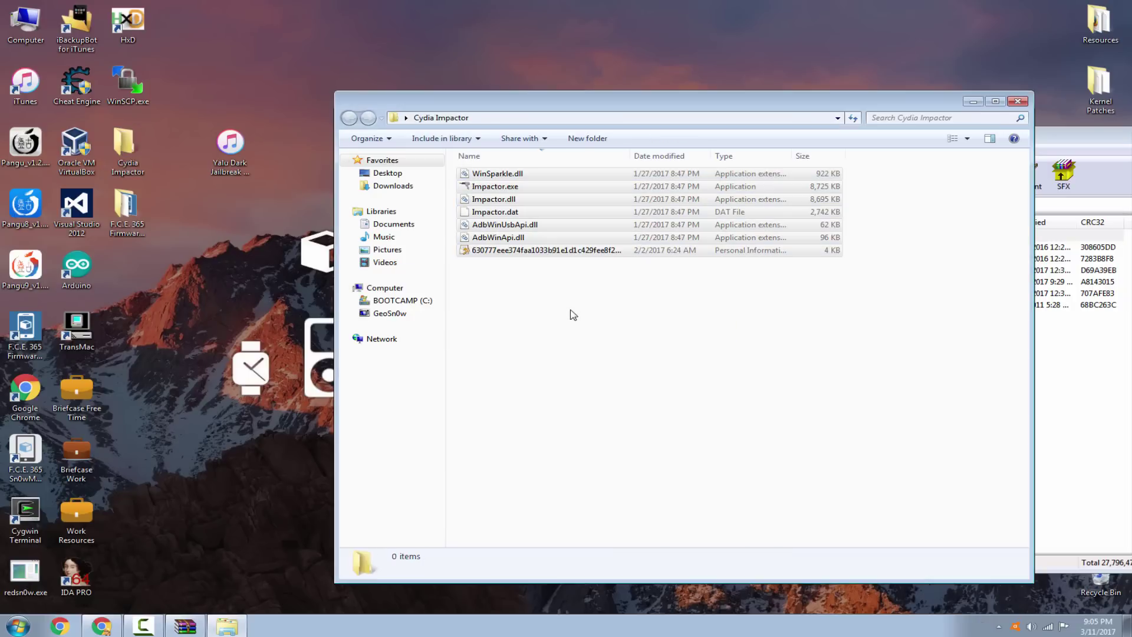
Extract the six archive files into the Cydia Impactor folder, close WinRAR and launch the new Impactor.exe
click(1085, 337)
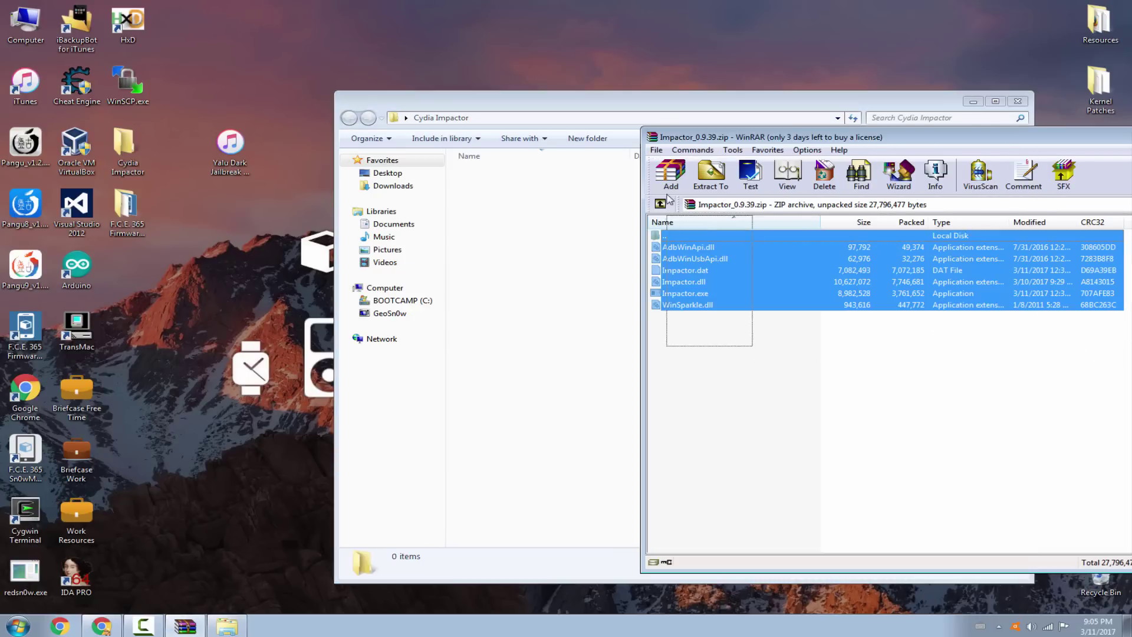
drag(757, 352, 670, 199)
drag(694, 280, 578, 258)
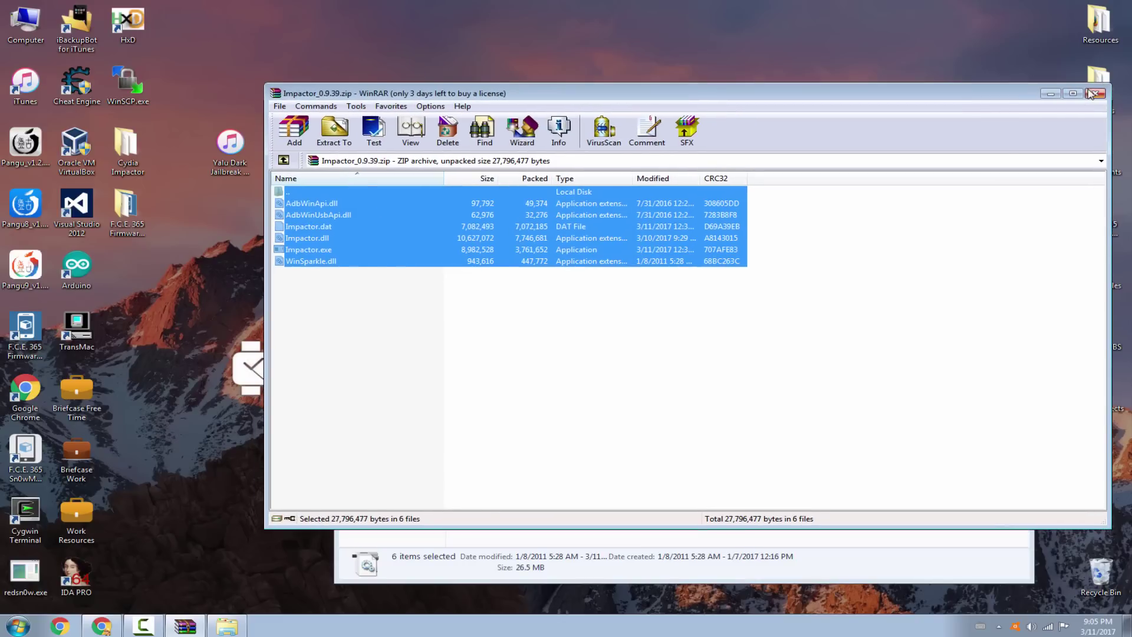
click(1075, 99)
click(544, 271)
click(472, 186)
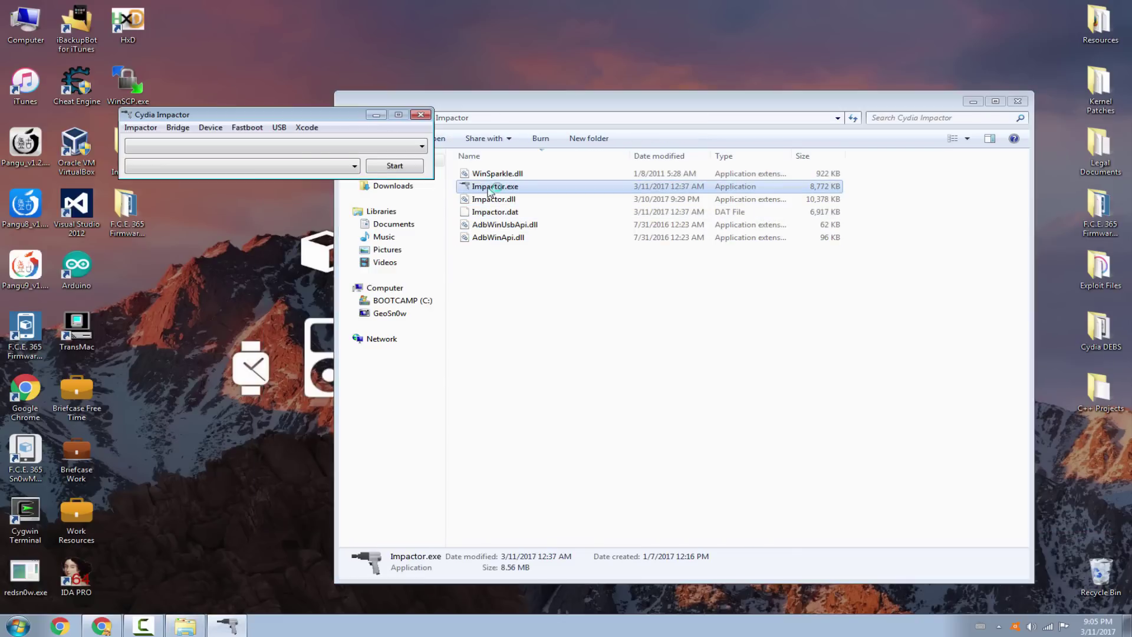
Choose 'install Cydia Extender', drop the Yalu IPA onto the updated Impactor and confirm the Apple ID password
drag(242, 123, 392, 194)
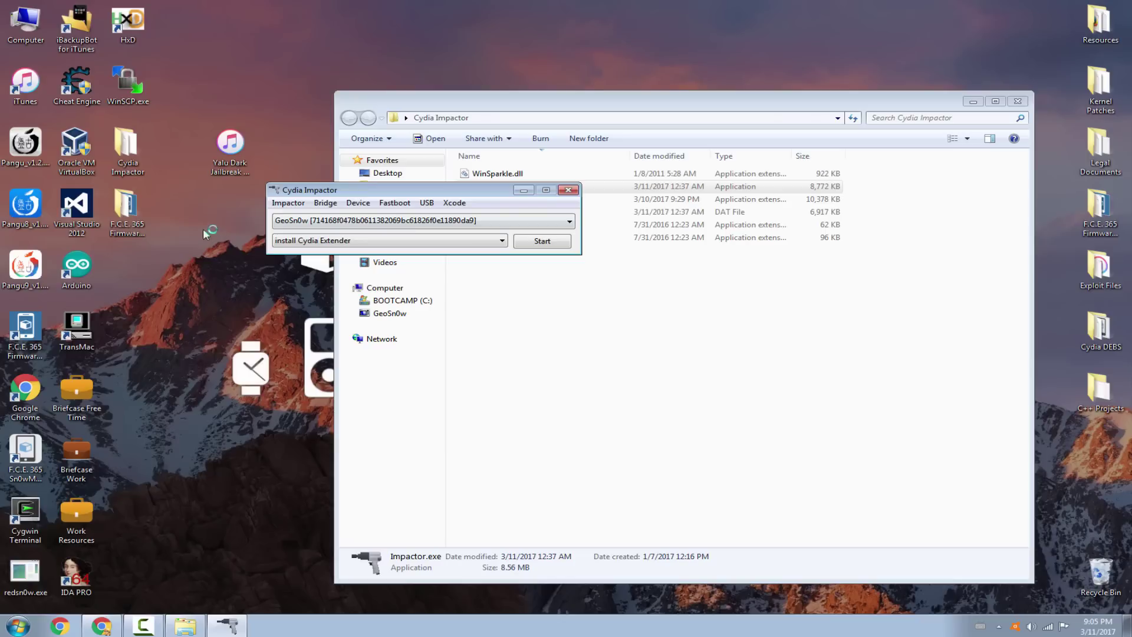
click(345, 240)
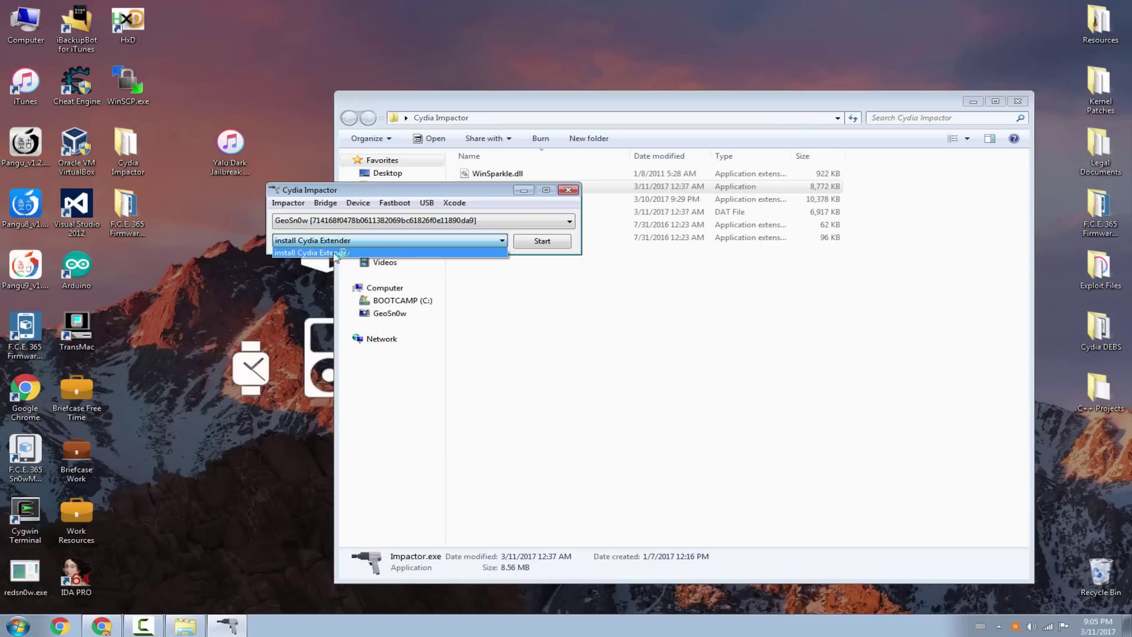
click(303, 253)
drag(230, 146, 427, 207)
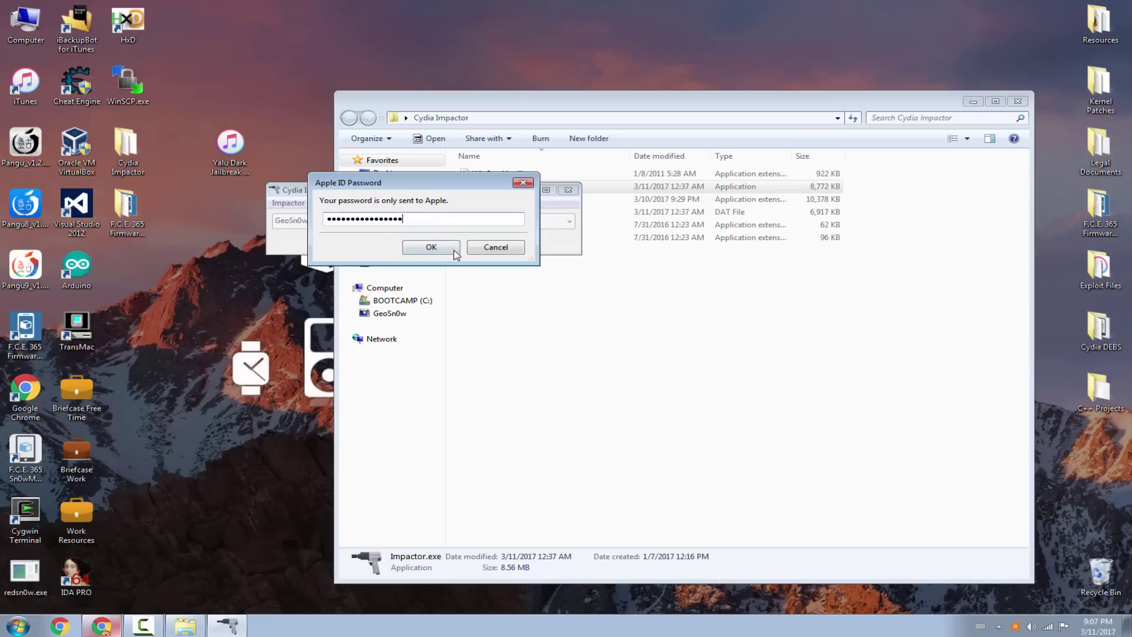
click(451, 250)
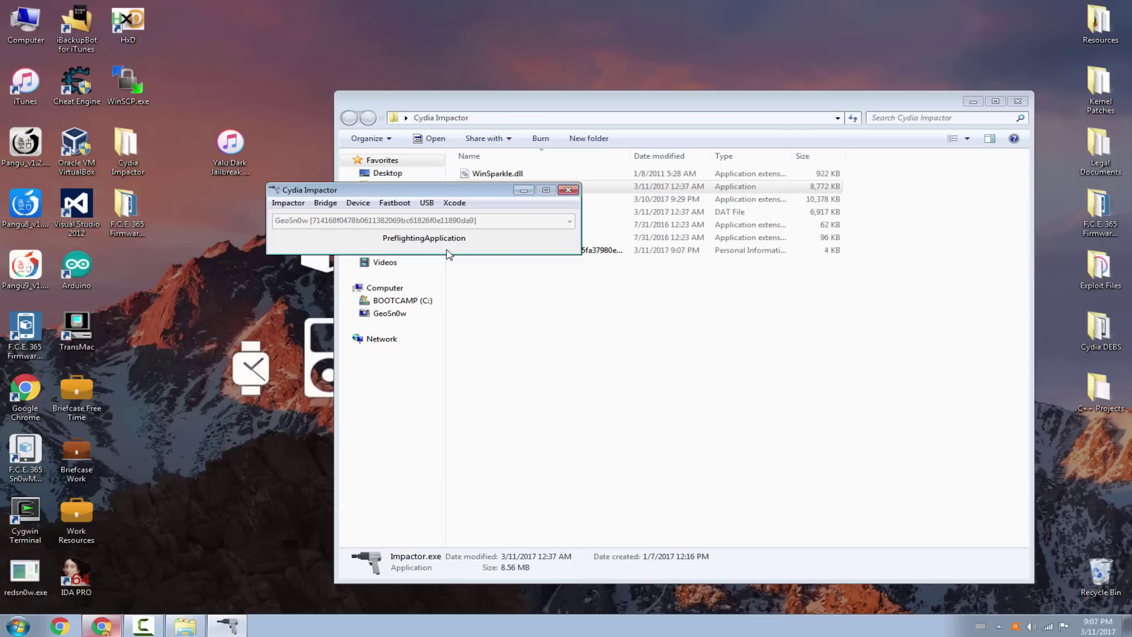
click(101, 626)
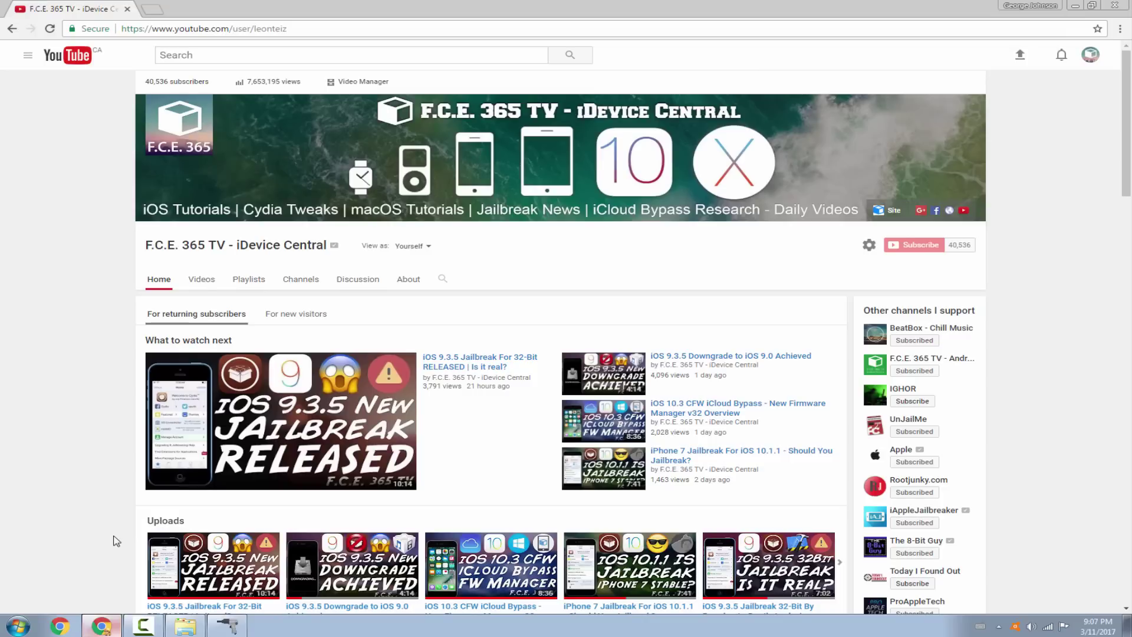
Browse the F.C.E. 365 TV channel's Videos tab, then return to its Home page
click(199, 279)
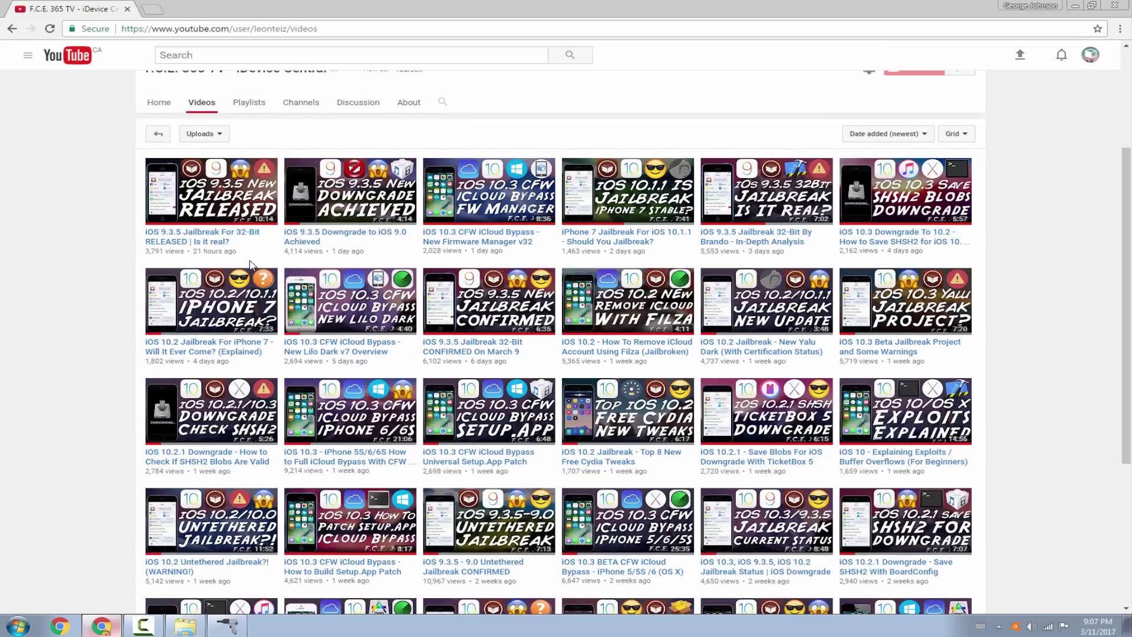
scroll(616, 149, down, 2)
scroll(616, 149, up, 5)
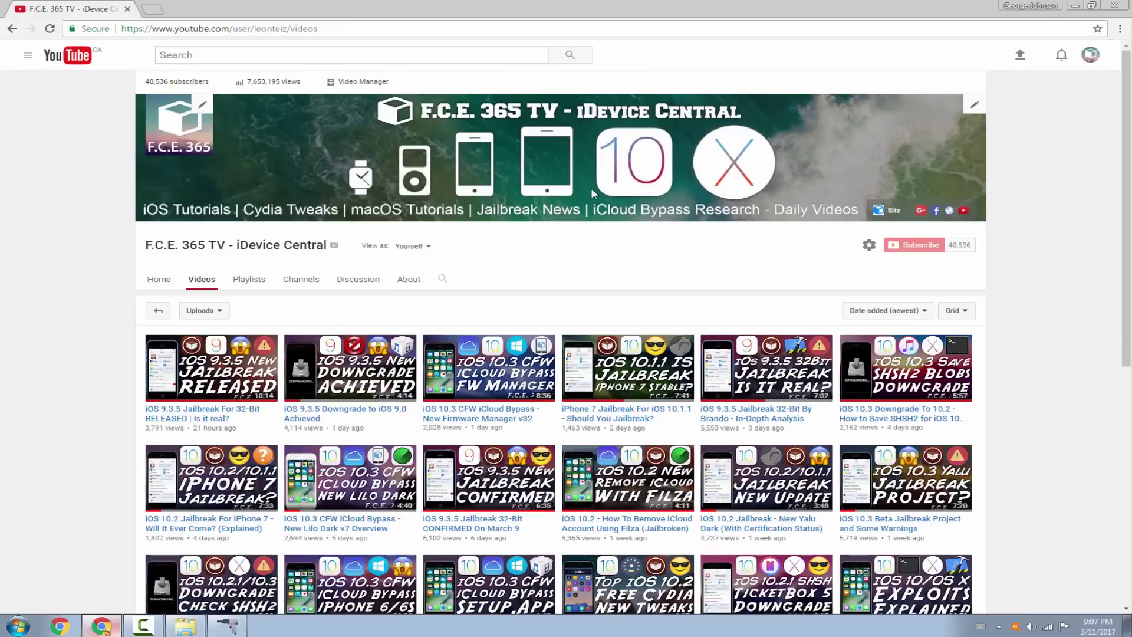
click(164, 289)
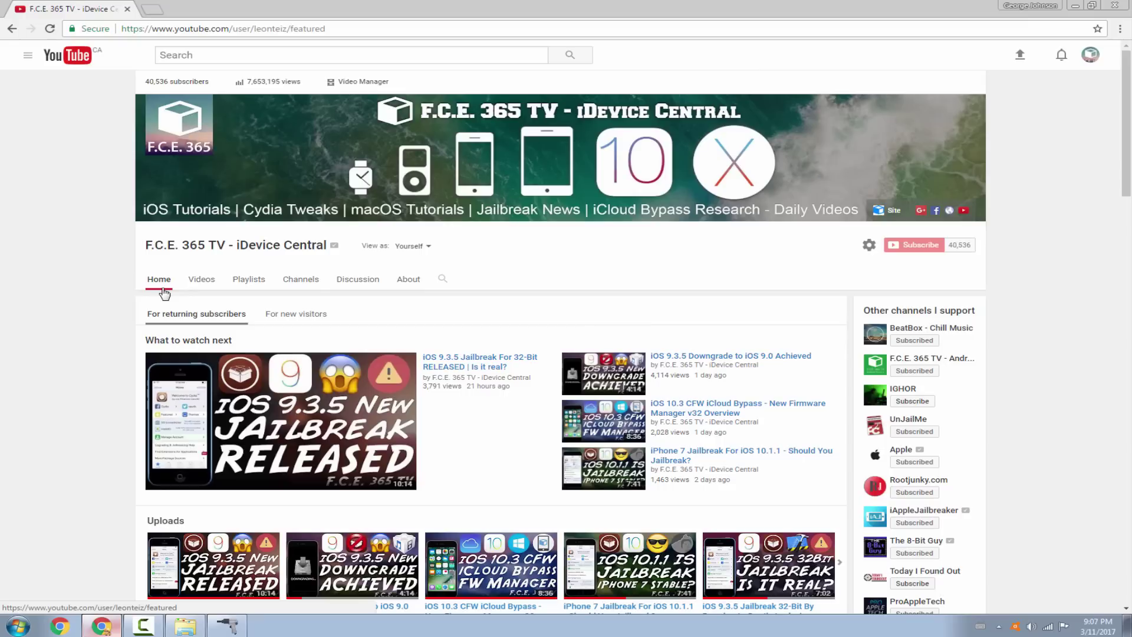
click(1076, 6)
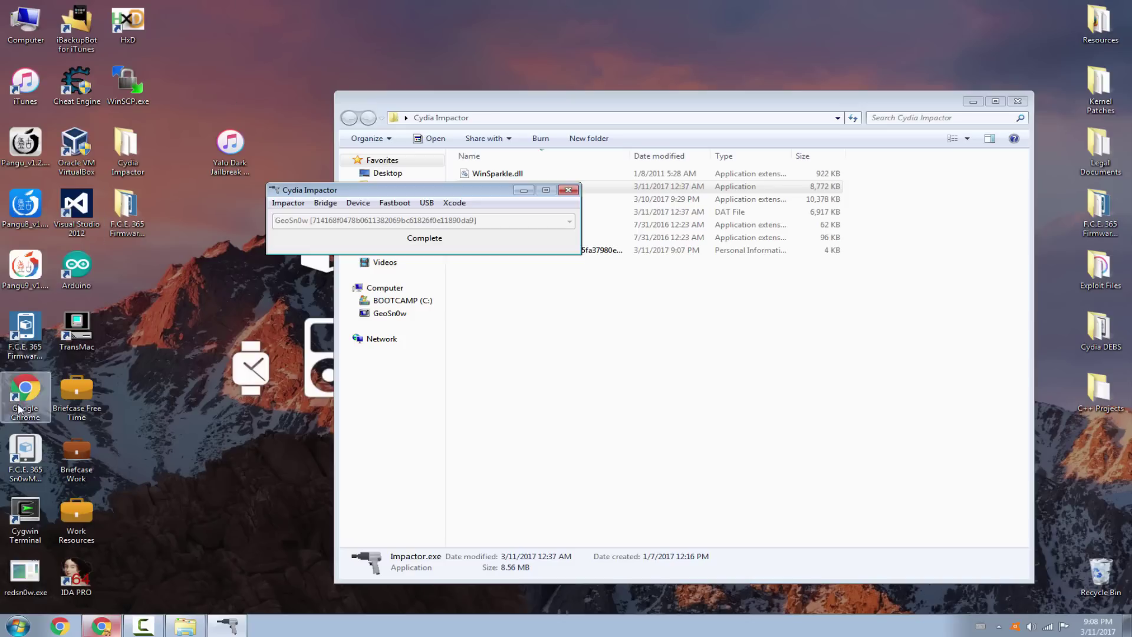
click(289, 203)
click(309, 231)
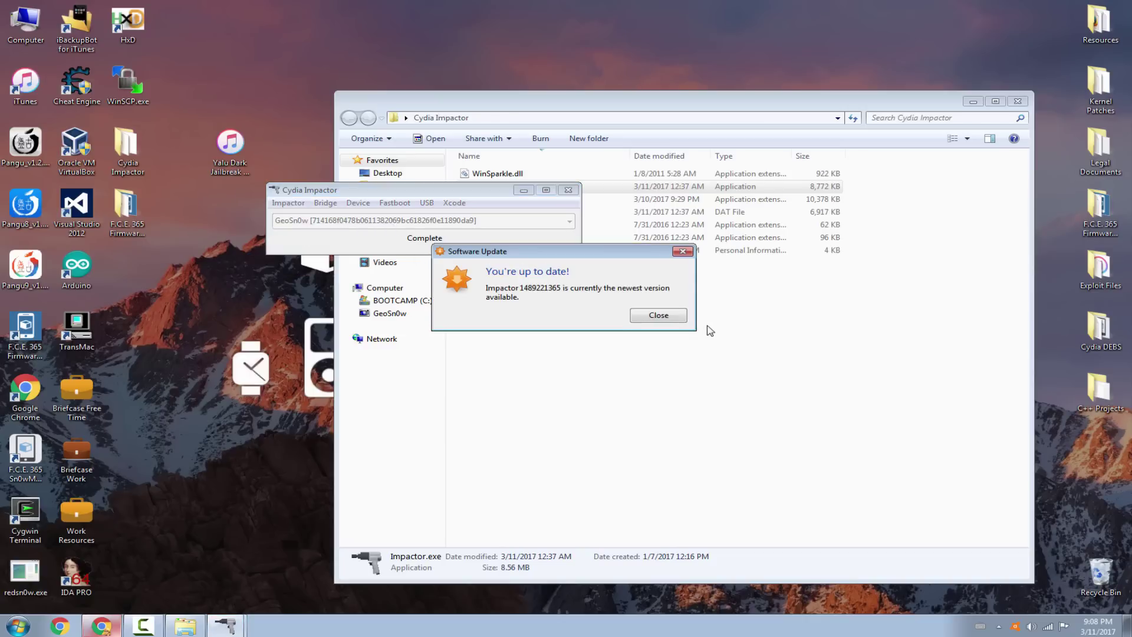
click(658, 315)
click(567, 191)
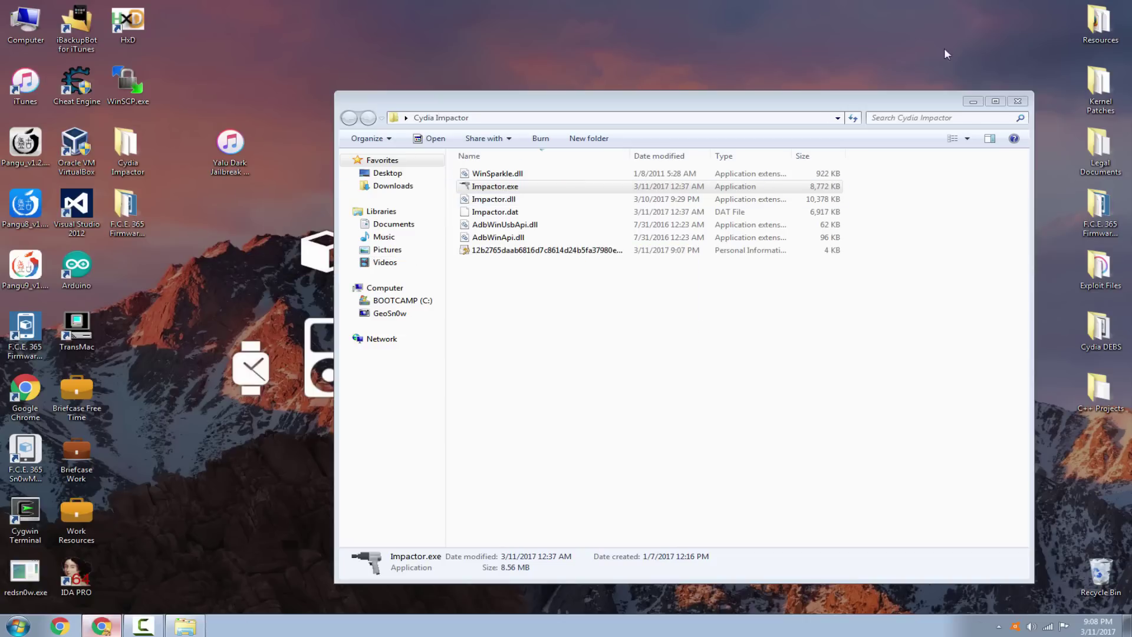
click(1019, 101)
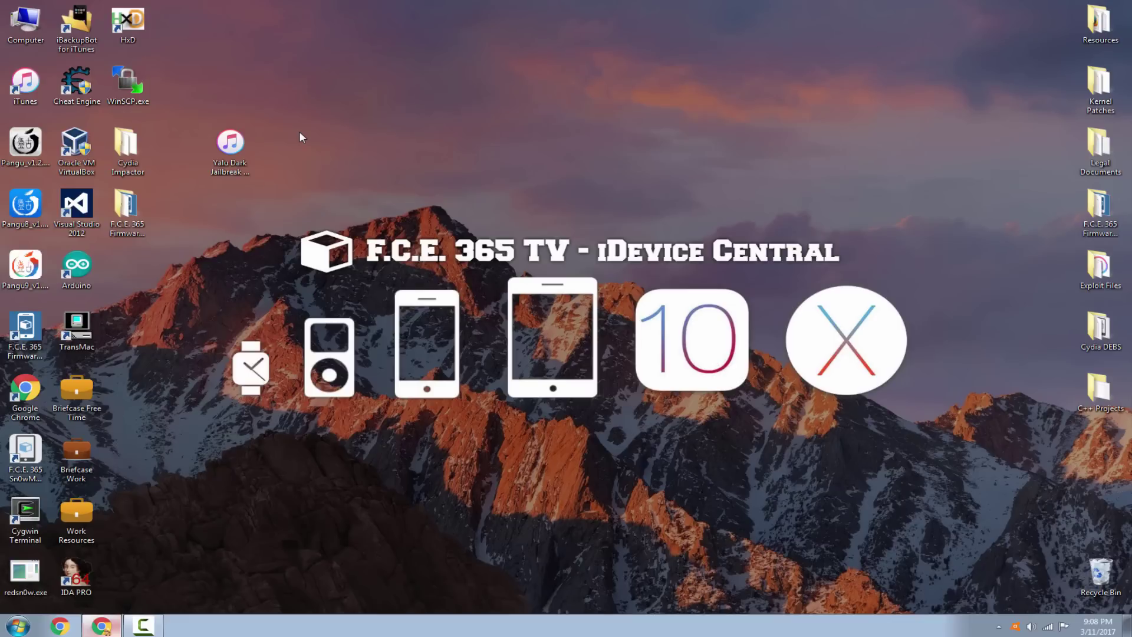